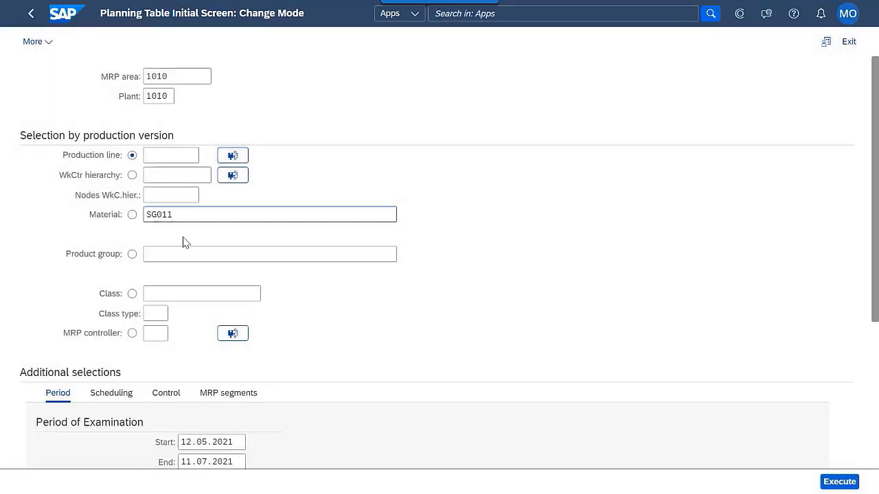
Step: Open the planning table by selecting on material SG011 in plant 1010
{"action": "left_click", "coordinate": [131, 216]}
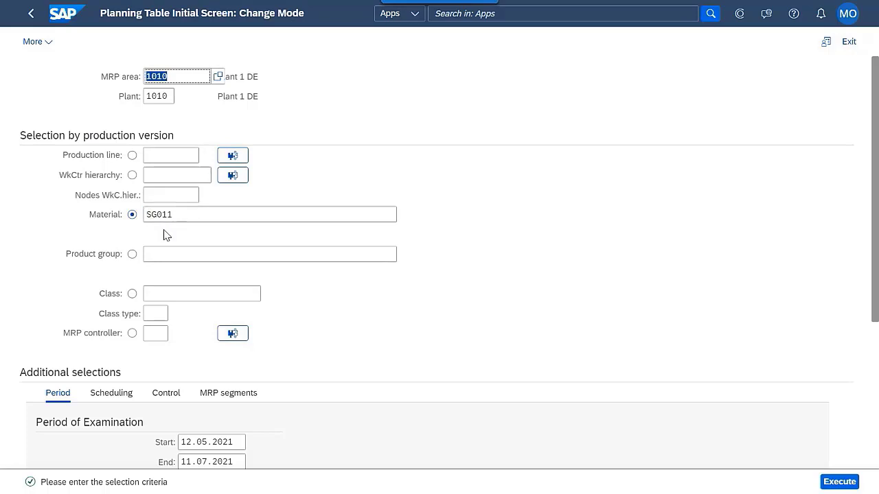
{"action": "left_click", "coordinate": [853, 484]}
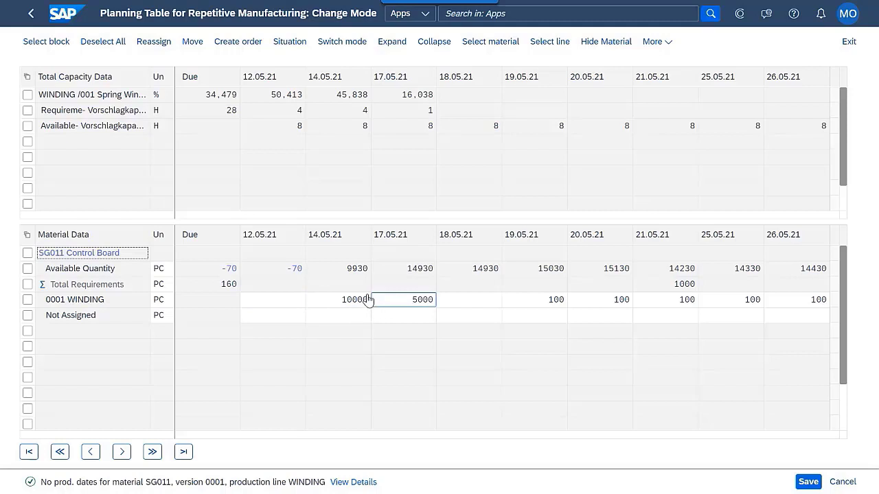
Step: Set the planned quantity of production version 0001 WINDING on 19.05.21 to 200 and save the plan
{"action": "left_click", "coordinate": [546, 302]}
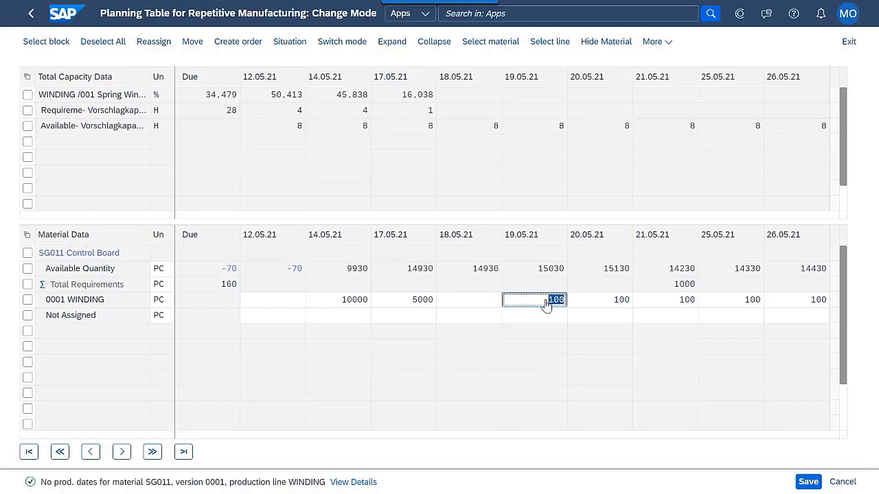
{"action": "type", "text": "200"}
{"action": "key", "text": "Return"}
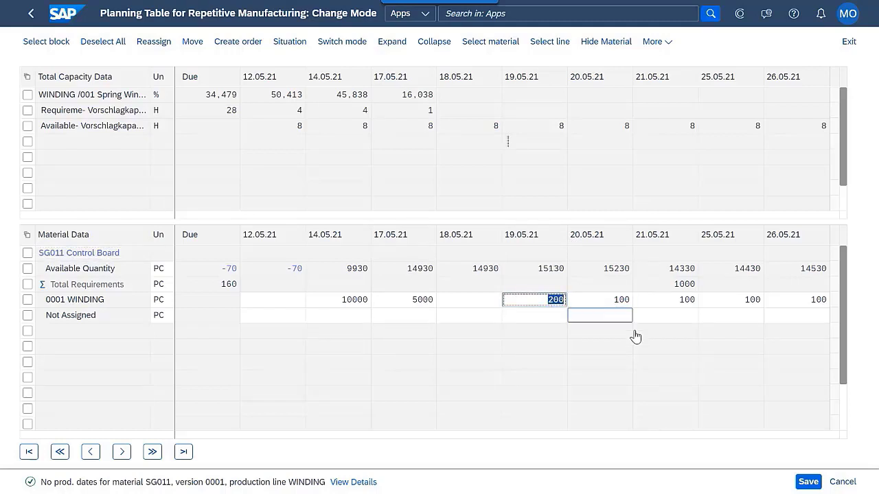
{"action": "left_click", "coordinate": [804, 482]}
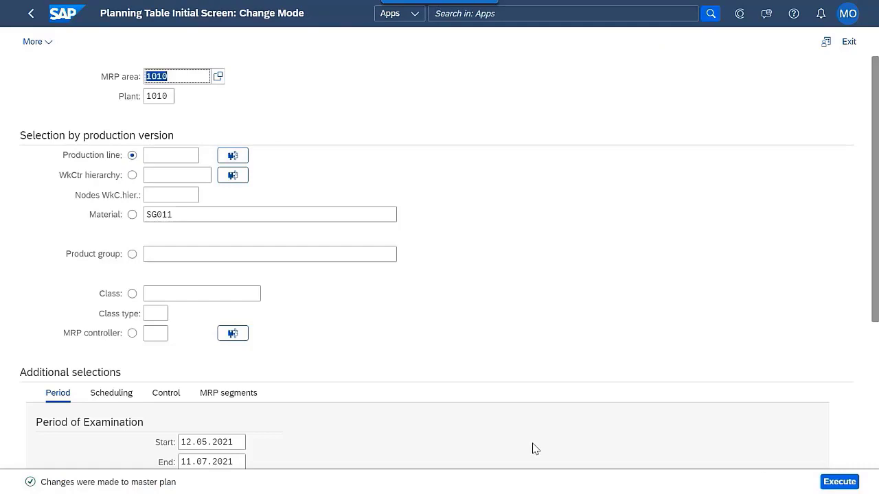
Step: Return to the home page and open the Check Material Coverage app by searching for "material cover"
{"action": "left_click", "coordinate": [64, 19]}
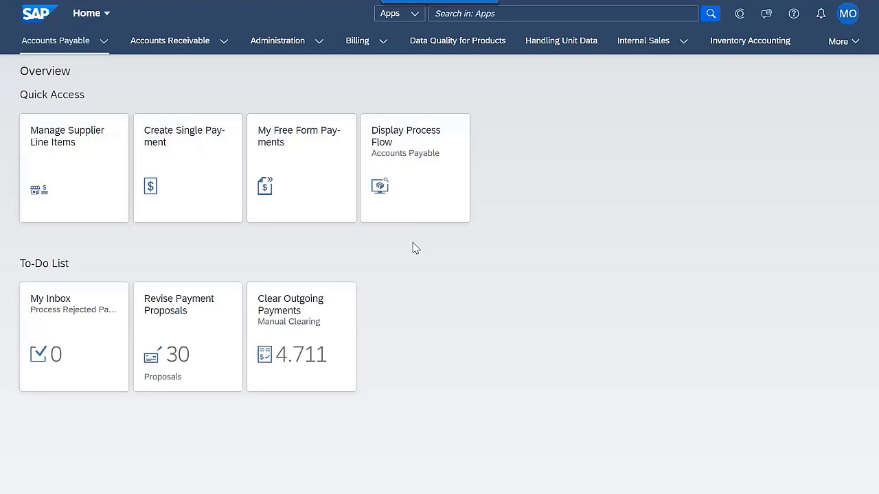
{"action": "left_click", "coordinate": [523, 14]}
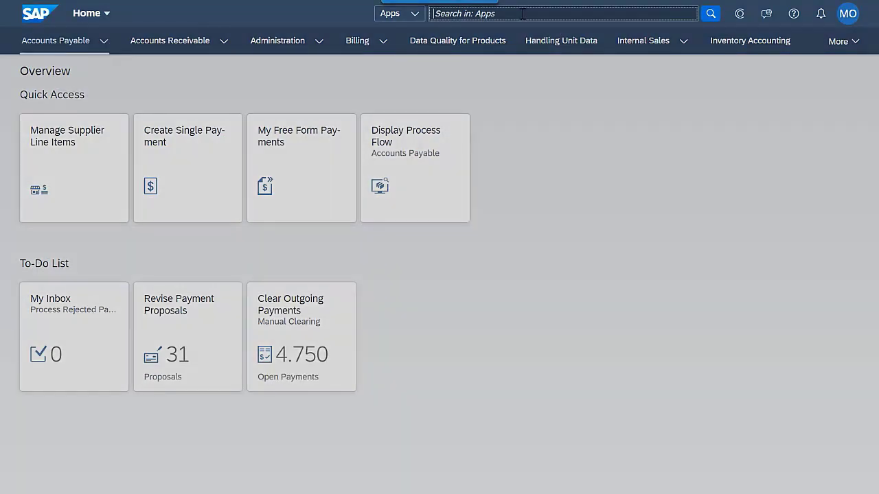
{"action": "type", "text": "material cover"}
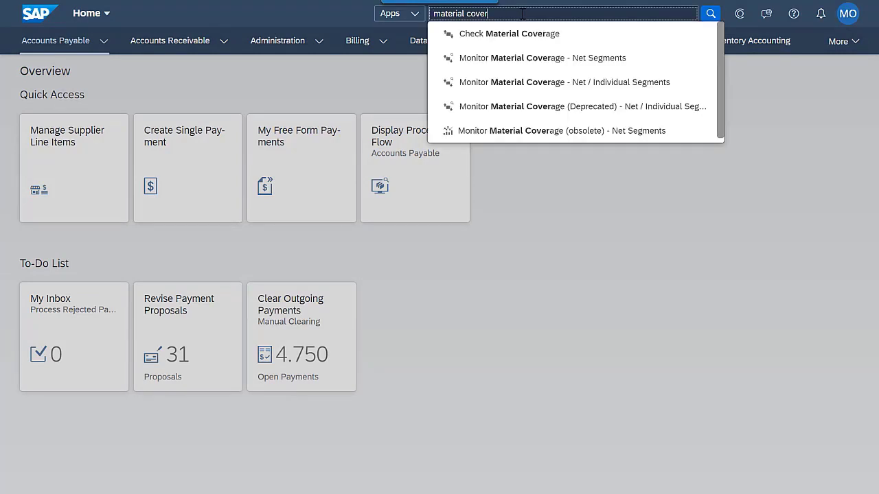
{"action": "left_click", "coordinate": [516, 34]}
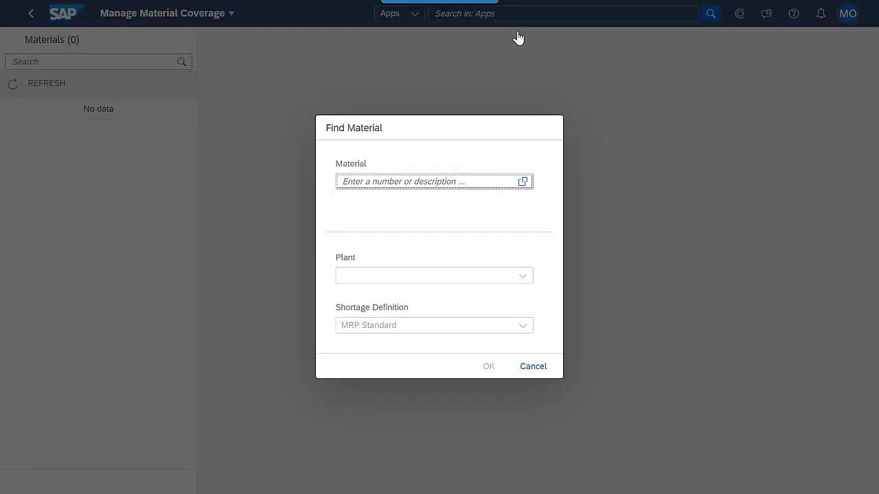
Step: Load the coverage of material RM013 in plant 1010 with the MRP Standard shortage definition
{"action": "type", "text": "RM013"}
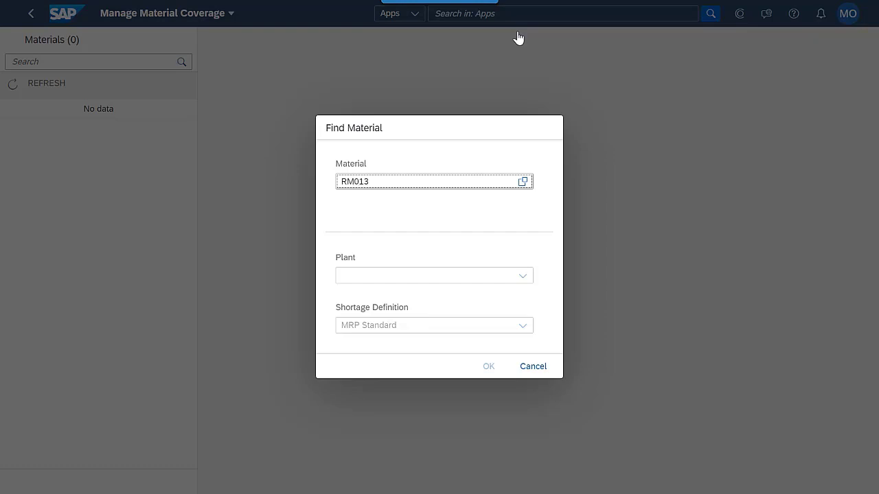
{"action": "key", "text": "Tab"}
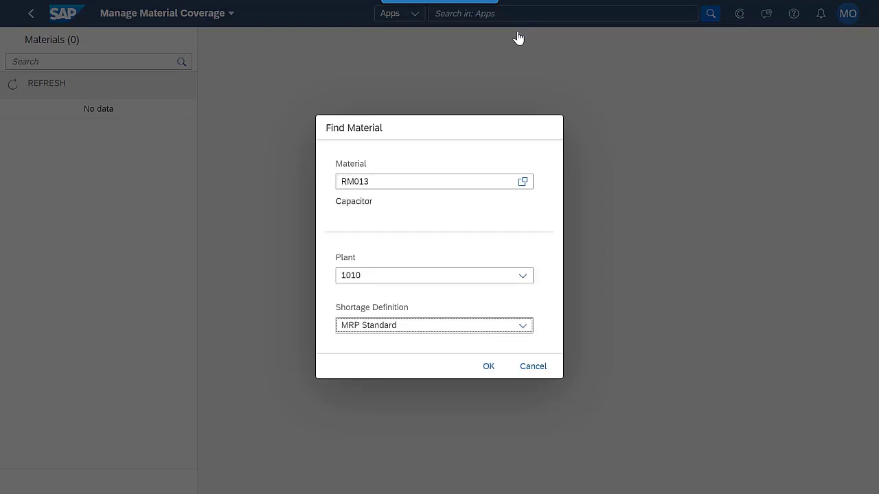
{"action": "left_click", "coordinate": [494, 367]}
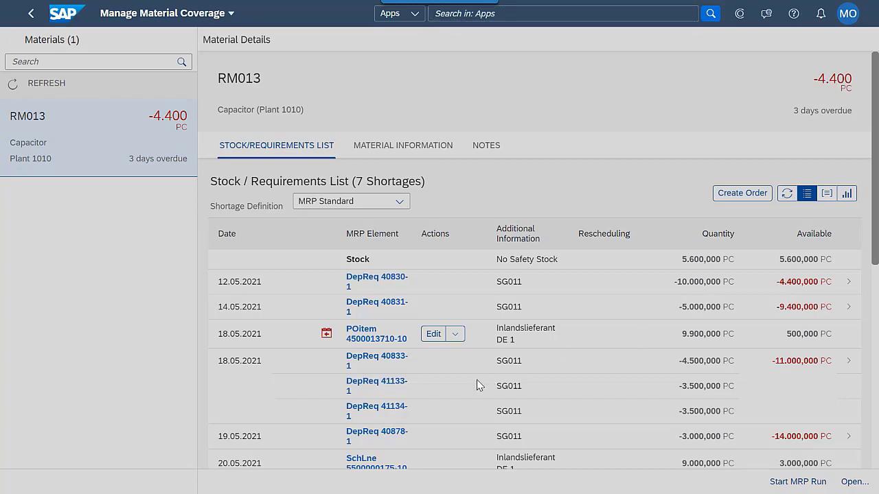
Step: Review the stock/requirements list, open the shortage starting on 18.05.2021, and display it as a chart
{"action": "scroll", "coordinate": [474, 388], "scroll_direction": "down", "scroll_amount": 5}
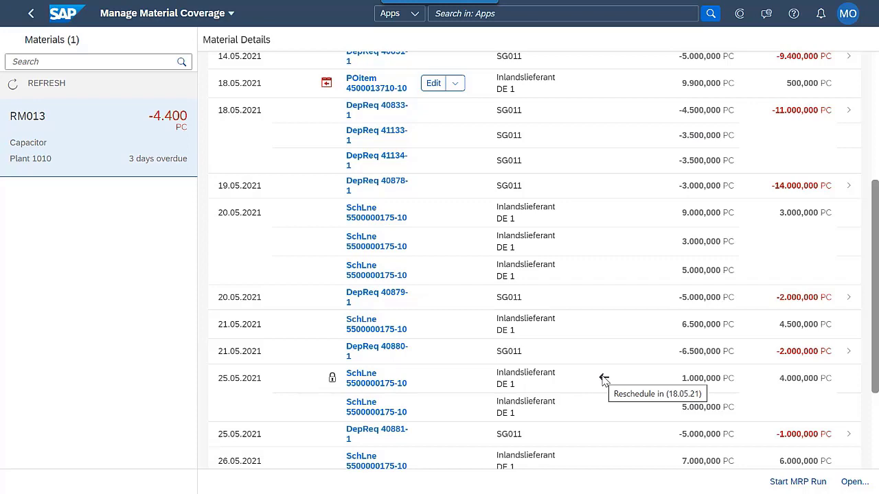
{"action": "scroll", "coordinate": [477, 392], "scroll_direction": "down", "scroll_amount": 3}
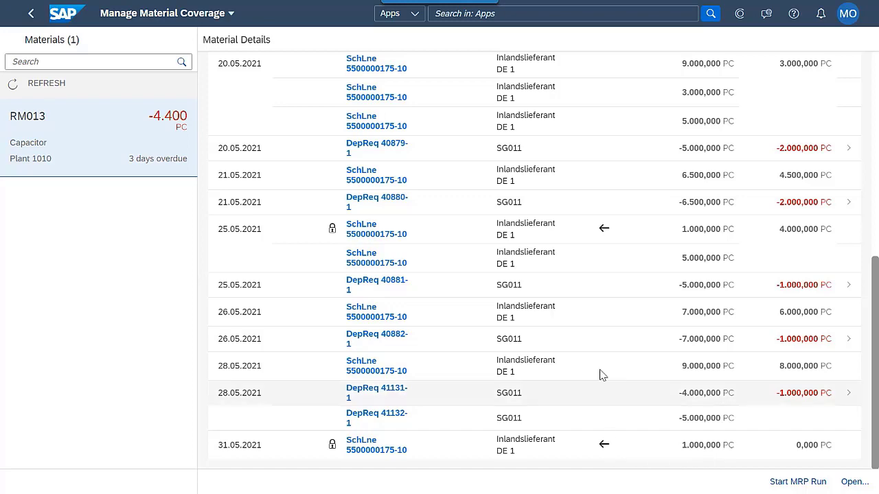
{"action": "scroll", "coordinate": [600, 374], "scroll_direction": "up", "scroll_amount": 5}
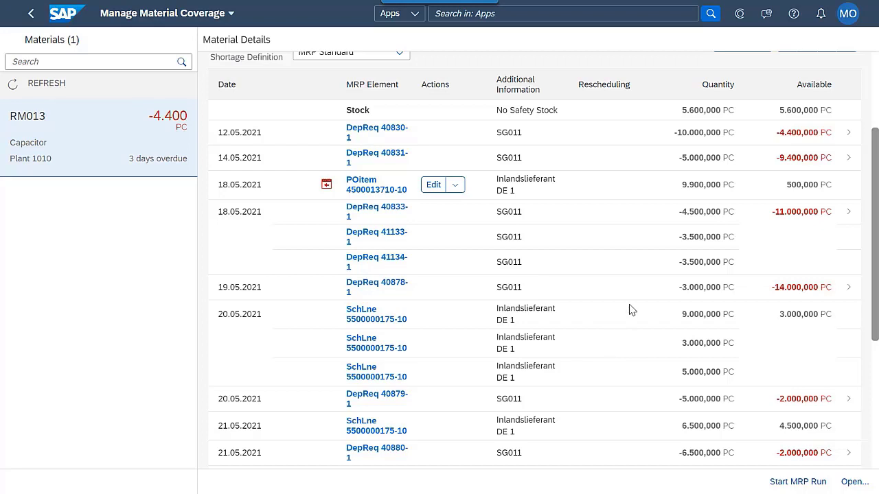
{"action": "left_click", "coordinate": [849, 213]}
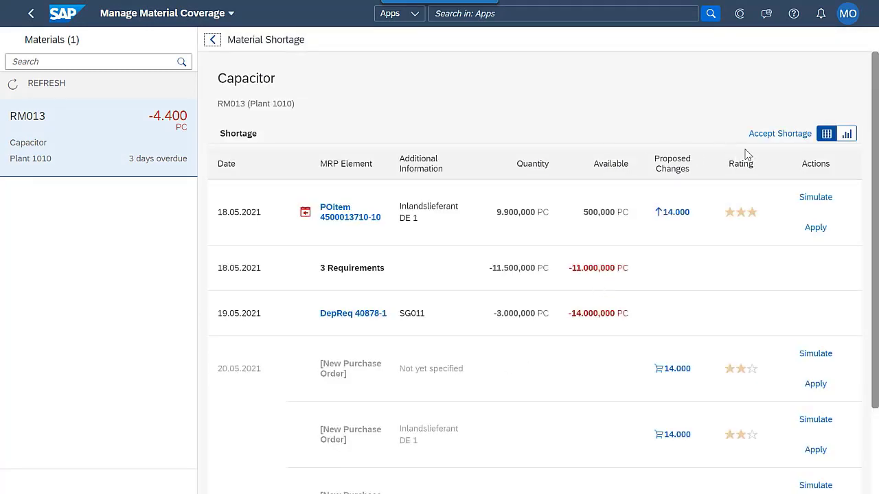
{"action": "left_click", "coordinate": [846, 133]}
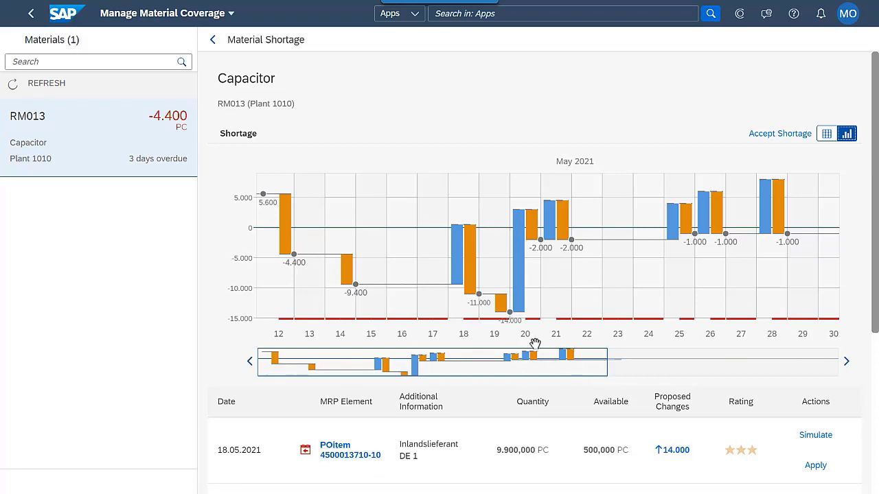
Step: Simulate the proposed 14.000 PC increase of the existing purchase order item and apply it with delivery date 18.05.2021 and quantity 23.900 PC
{"action": "scroll", "coordinate": [534, 390], "scroll_direction": "down", "scroll_amount": 3}
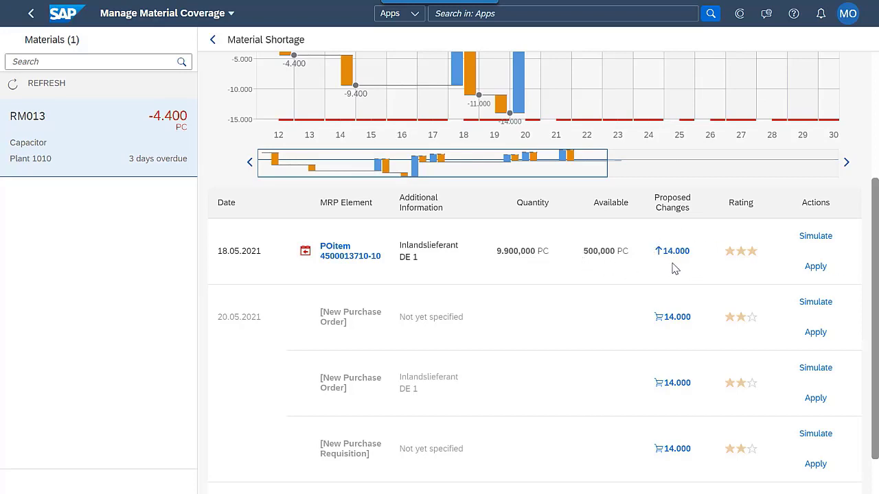
{"action": "left_click", "coordinate": [824, 238]}
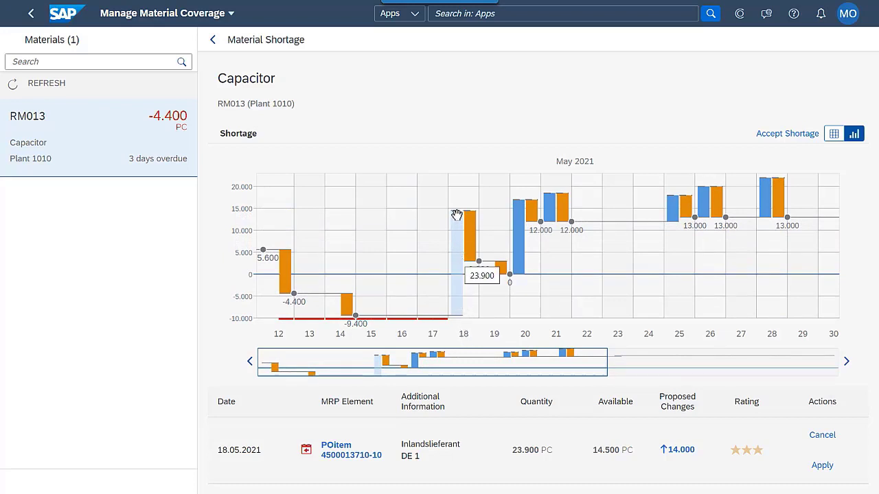
{"action": "mouse_move", "coordinate": [469, 216]}
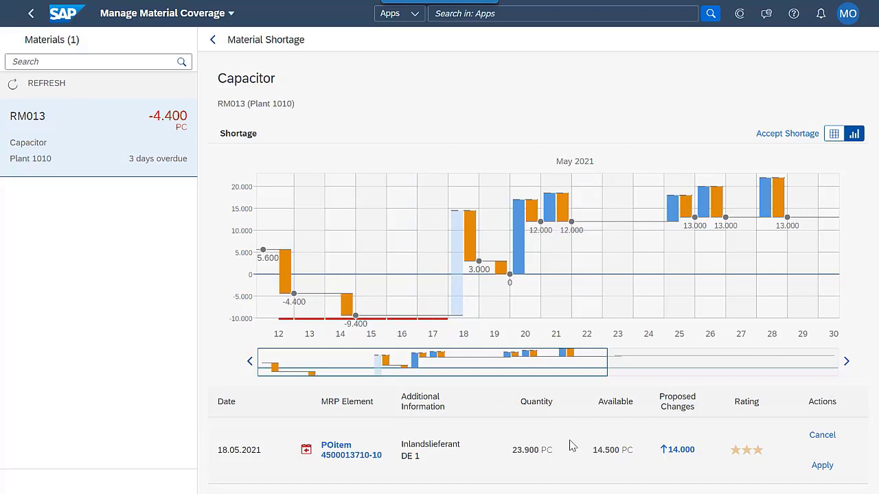
{"action": "left_click", "coordinate": [826, 467]}
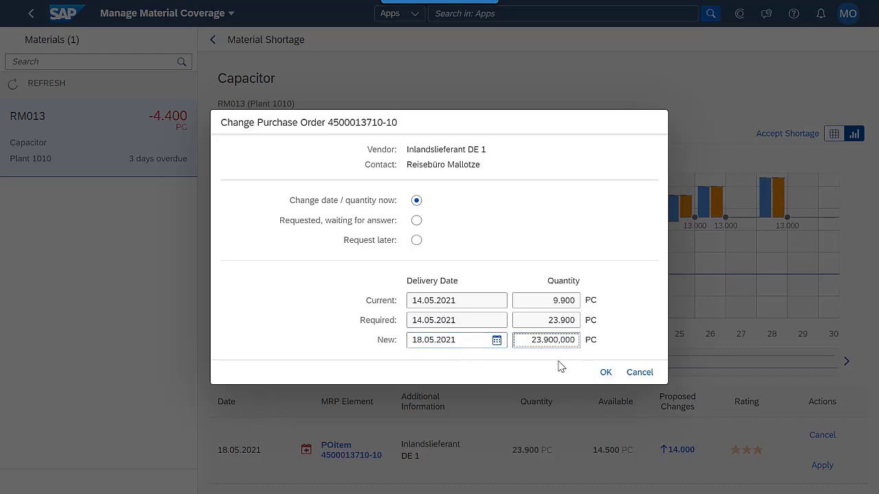
{"action": "left_click", "coordinate": [605, 372]}
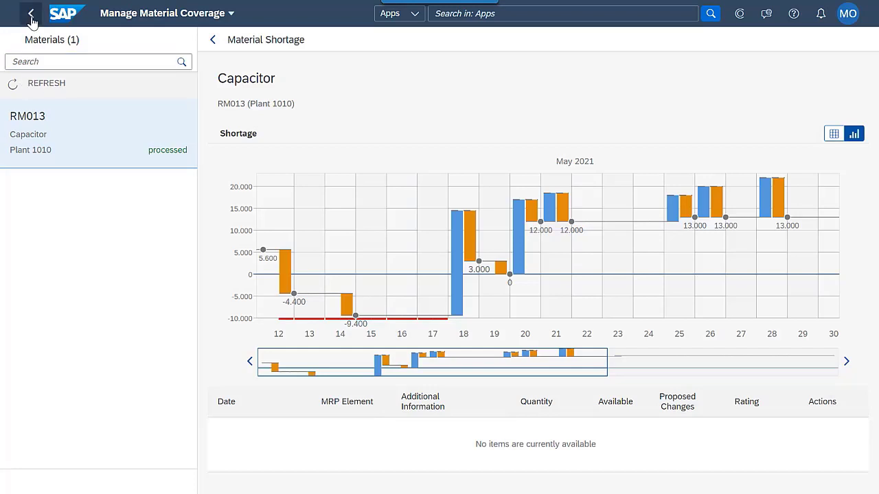
Step: Return to the stock/requirements list of RM013 and check the availability after the purchase order change
{"action": "left_click", "coordinate": [213, 41]}
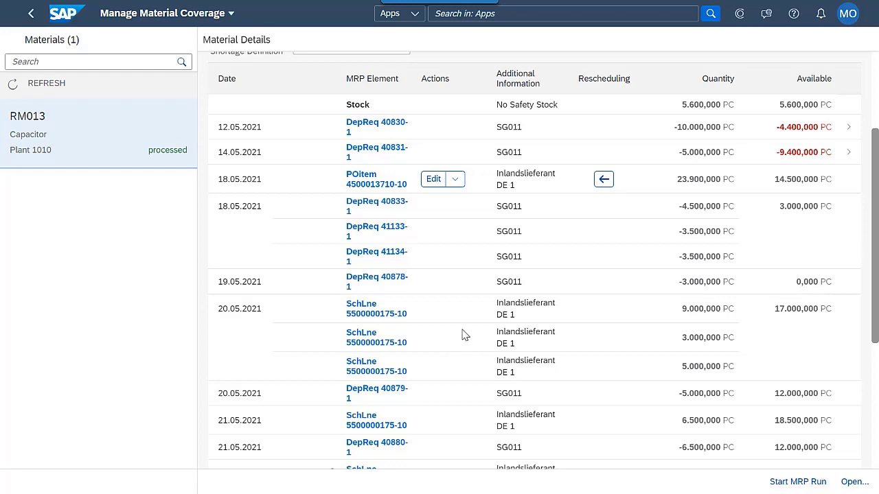
{"action": "scroll", "coordinate": [465, 335], "scroll_direction": "up", "scroll_amount": 2}
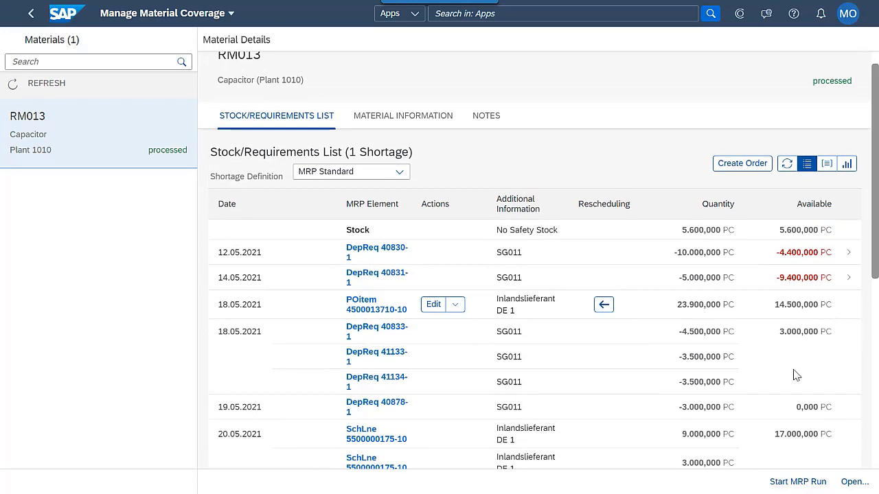
{"action": "scroll", "coordinate": [739, 337], "scroll_direction": "down", "scroll_amount": 1}
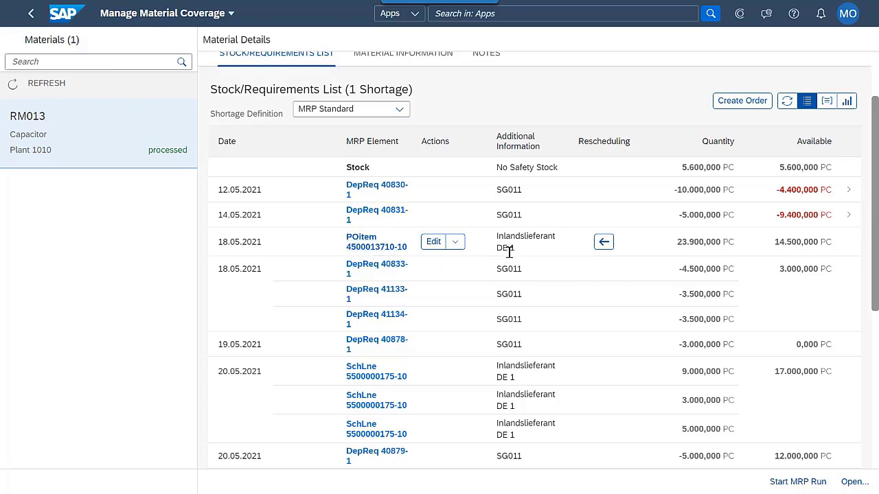
Step: View the rescheduling proposal to 12.05.2021 for the purchase order item and close it without applying it
{"action": "left_click", "coordinate": [604, 243]}
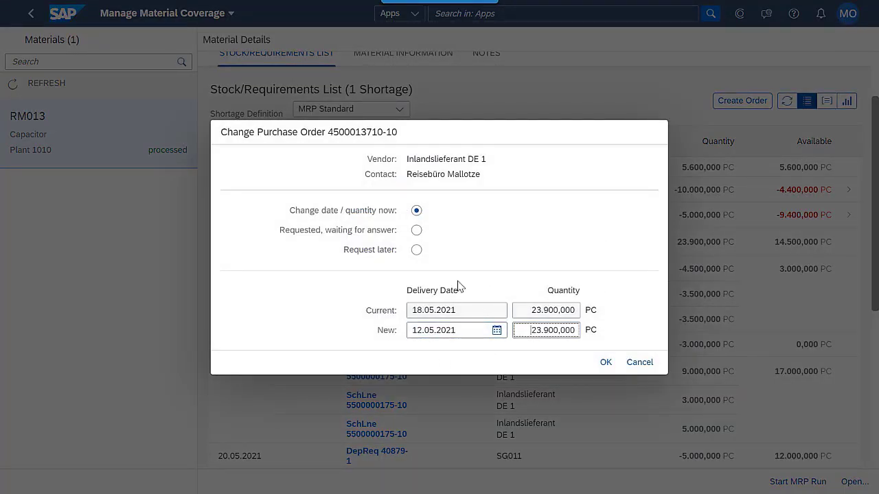
{"action": "left_click", "coordinate": [626, 369]}
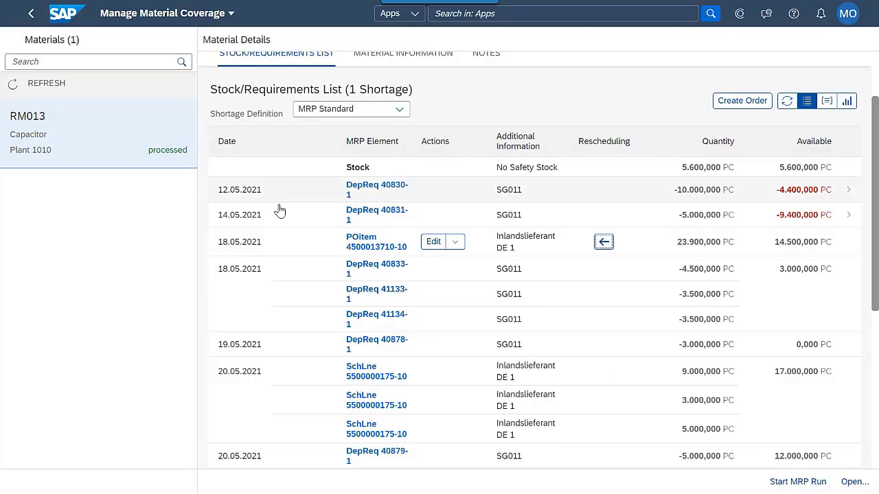
{"action": "scroll", "coordinate": [288, 217], "scroll_direction": "up", "scroll_amount": 2}
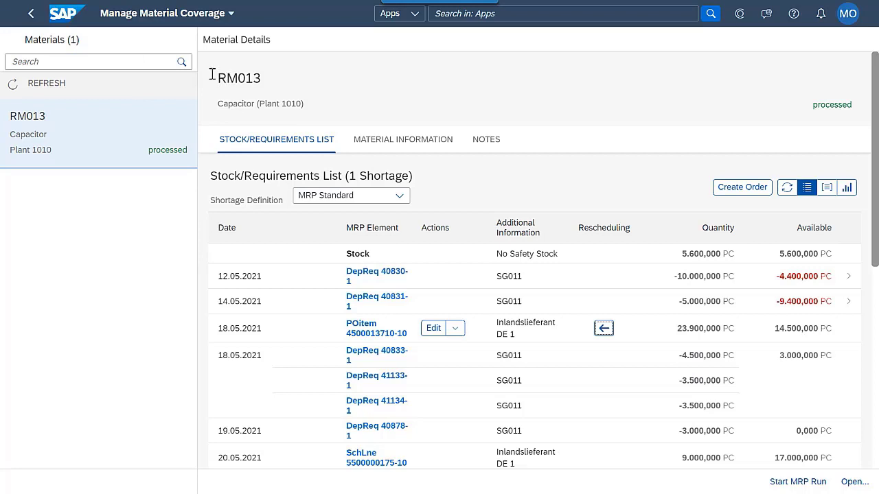
Step: Return to the home page and open the Material Staging for Planned Orders app by searching for "stage"
{"action": "left_click", "coordinate": [68, 19]}
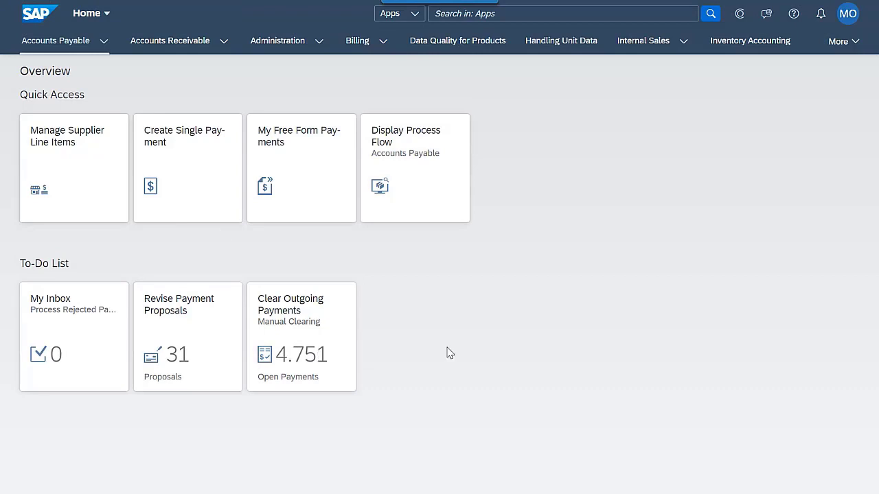
{"action": "left_click", "coordinate": [514, 16]}
{"action": "type", "text": "stage"}
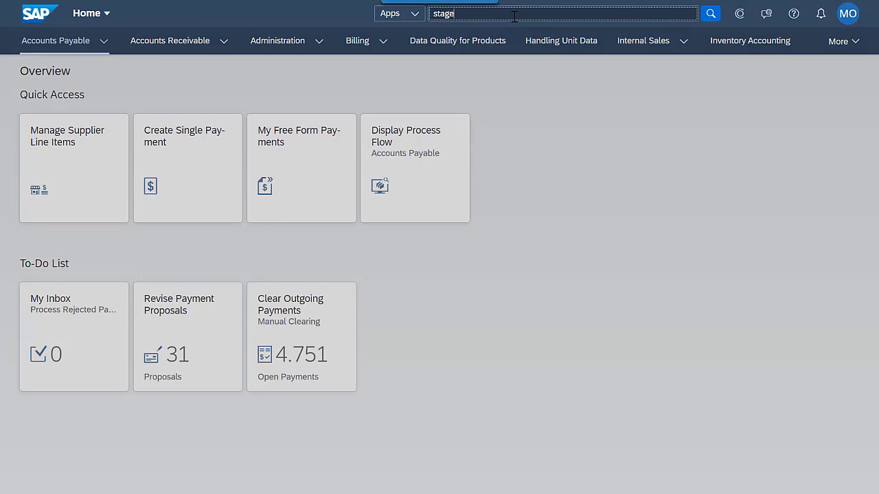
{"action": "left_click", "coordinate": [516, 36]}
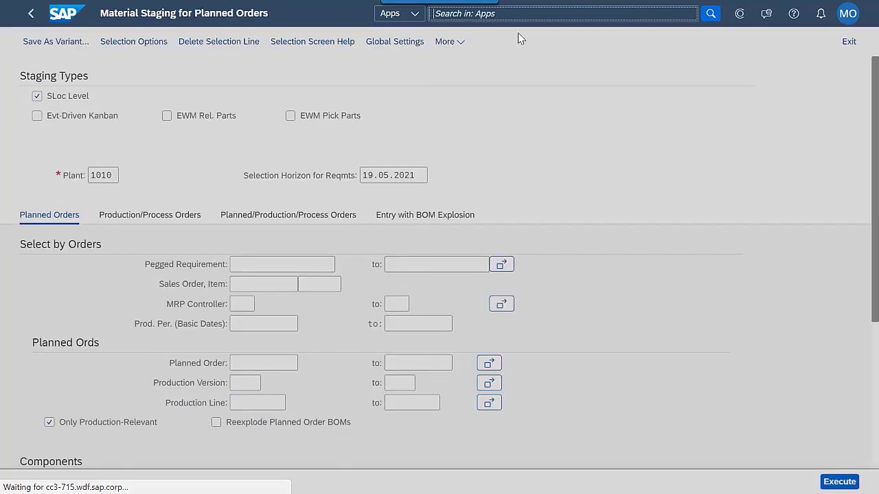
Step: Restrict the component selection to material RM013 and run the staging selection for plant 1010
{"action": "left_click", "coordinate": [187, 180]}
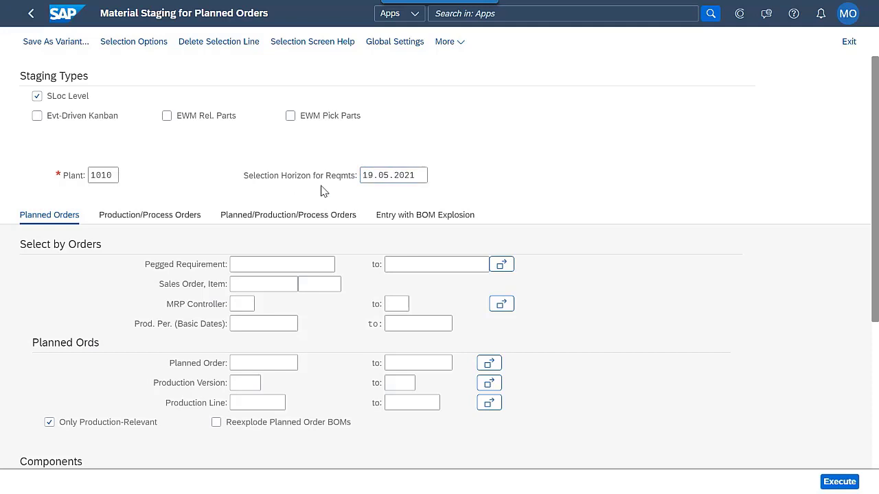
{"action": "scroll", "coordinate": [324, 191], "scroll_direction": "down", "scroll_amount": 5}
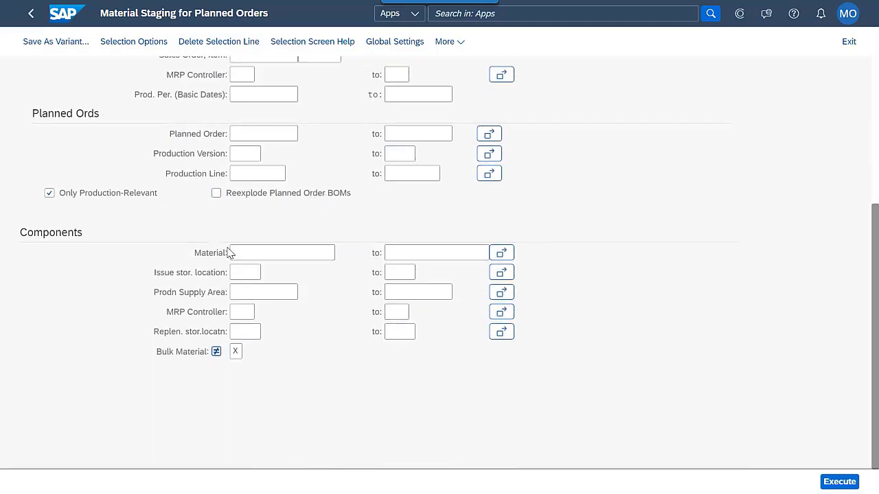
{"action": "left_click", "coordinate": [256, 253]}
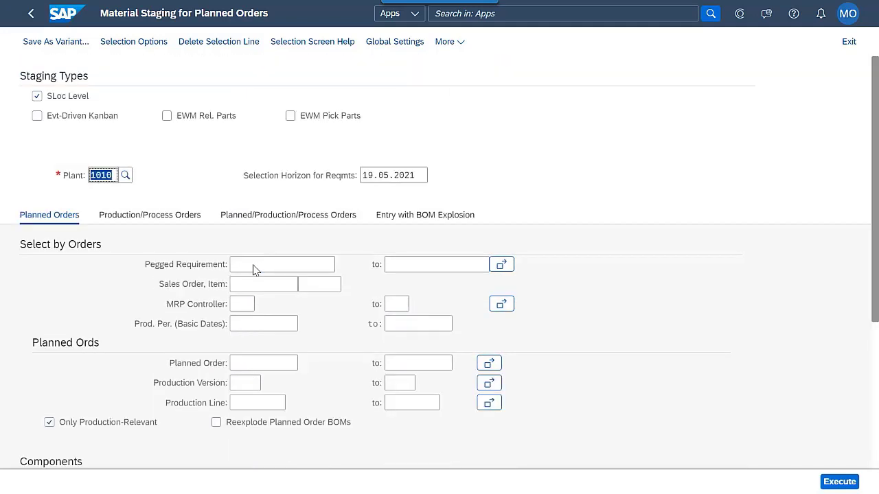
{"action": "scroll", "coordinate": [248, 275], "scroll_direction": "down", "scroll_amount": 5}
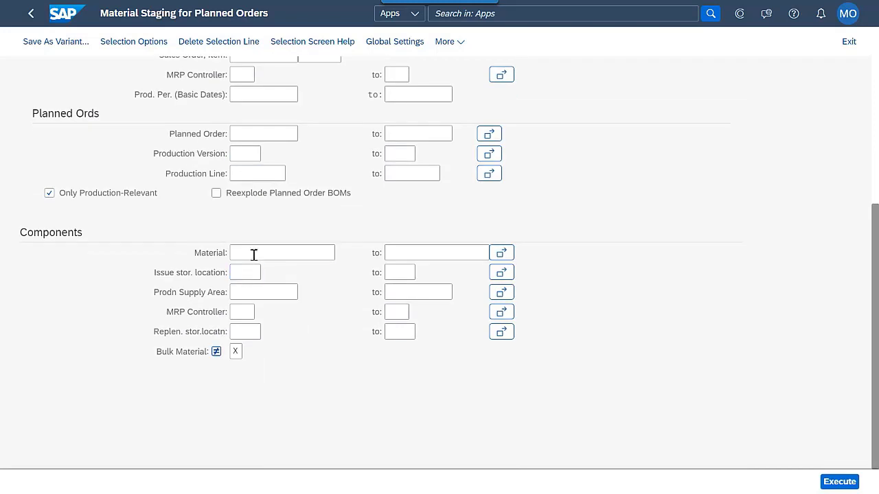
{"action": "left_click", "coordinate": [255, 253]}
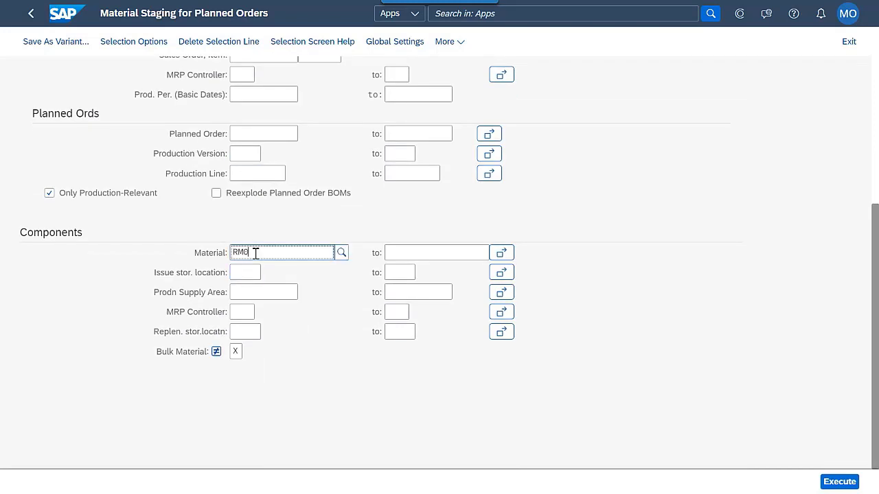
{"action": "type", "text": "RM013"}
{"action": "double_click", "coordinate": [256, 253]}
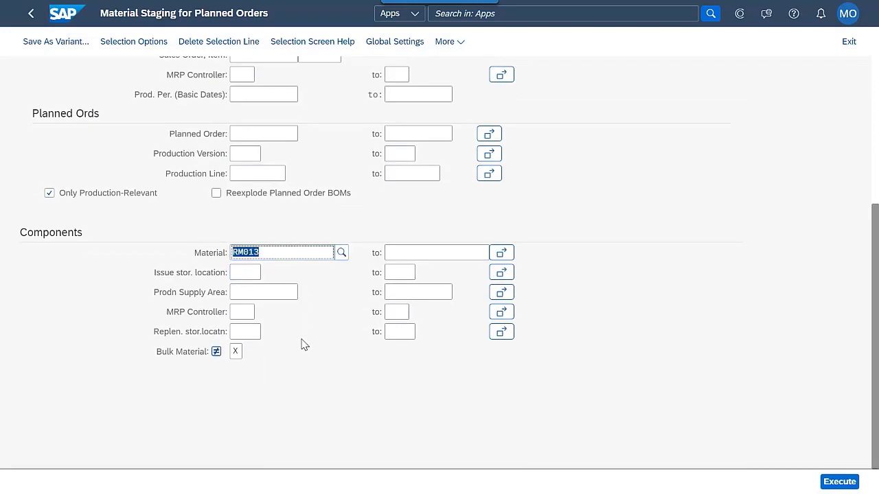
{"action": "left_click", "coordinate": [839, 481]}
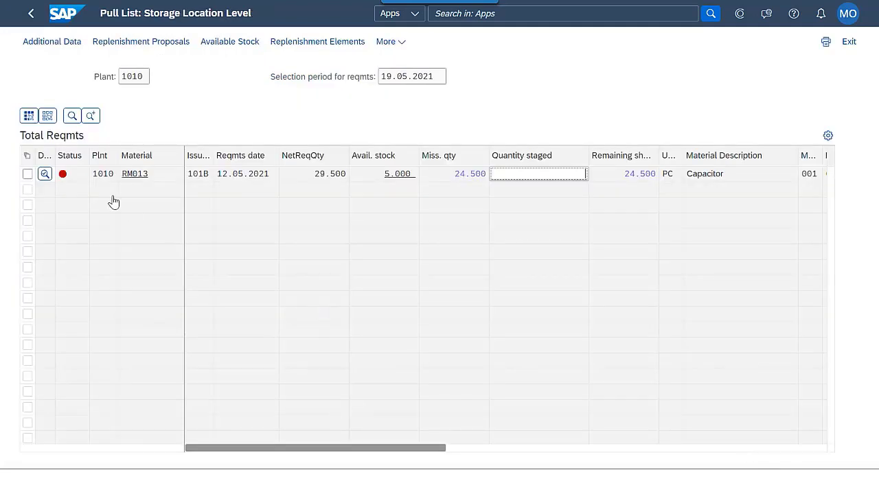
Step: Generate a replenishment proposal for the missing RM013 quantity and display its replenishment elements
{"action": "left_click", "coordinate": [27, 174]}
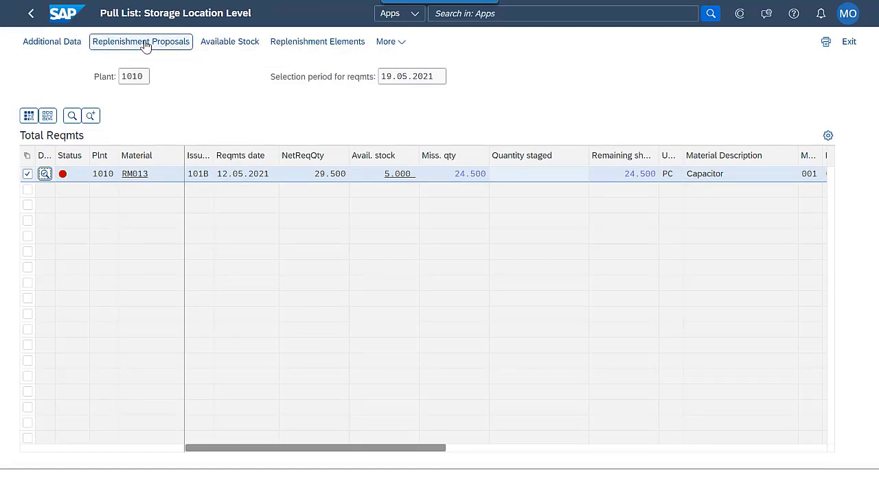
{"action": "left_click", "coordinate": [144, 44]}
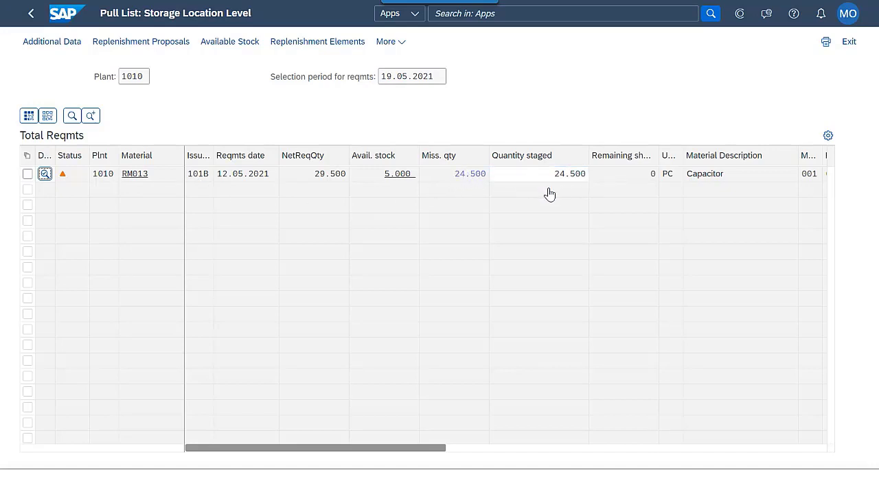
{"action": "left_click", "coordinate": [27, 175]}
{"action": "left_click", "coordinate": [295, 49]}
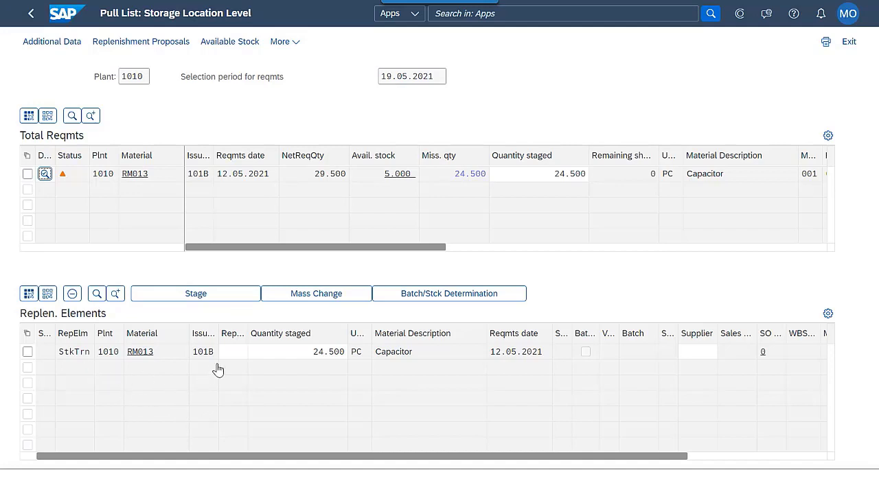
Step: Set the replenishment storage location of the RM013 stock transfer to 101C and its staged quantity to 1.500 PC
{"action": "left_click", "coordinate": [231, 354]}
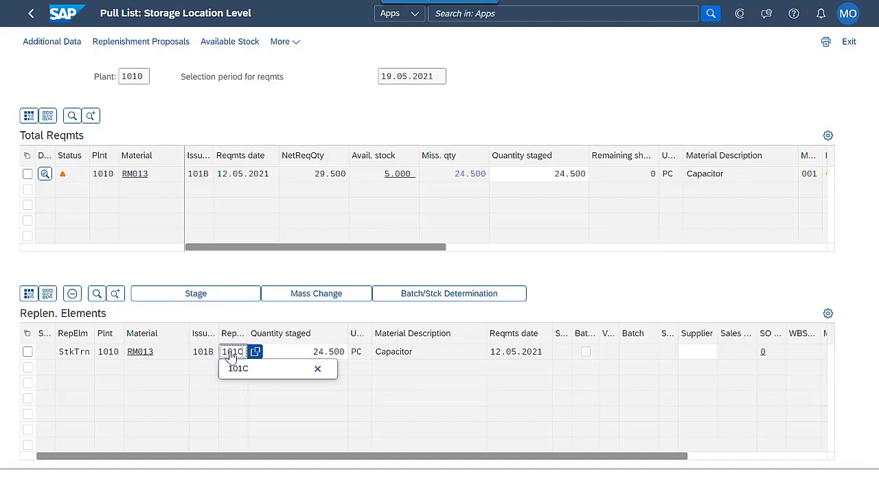
{"action": "key", "text": "Return"}
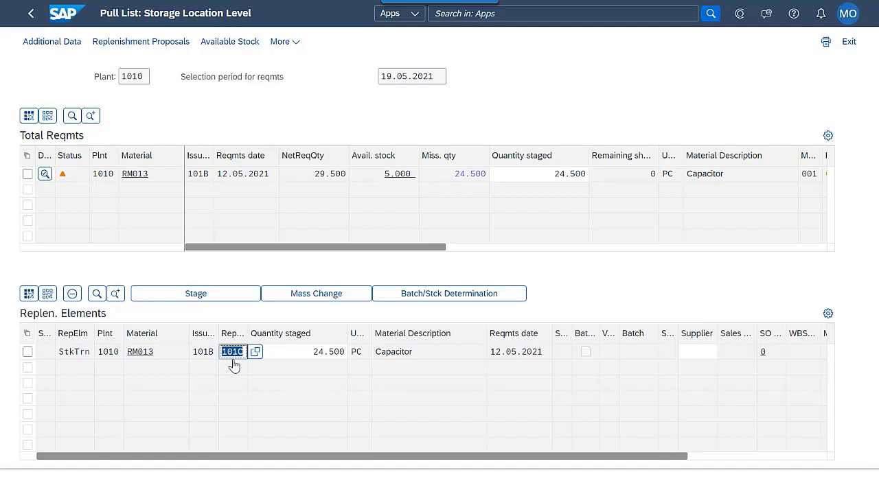
{"action": "left_click", "coordinate": [295, 361]}
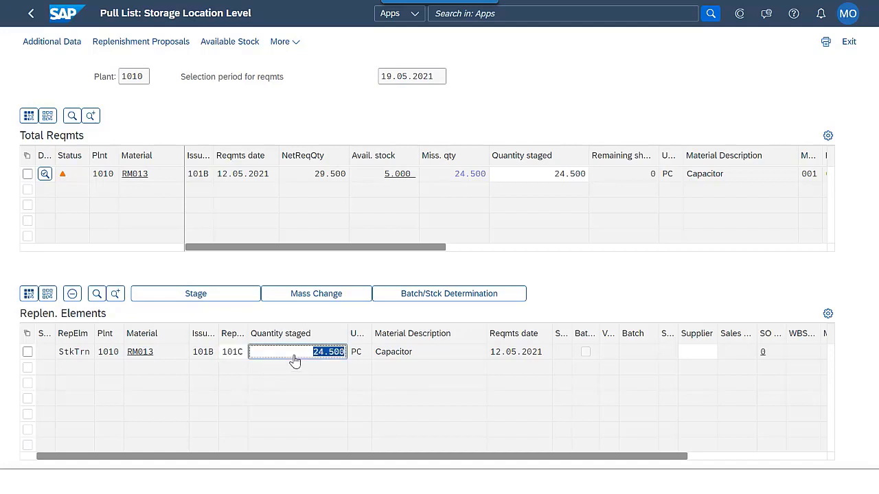
{"action": "type", "text": "1."}
{"action": "type", "text": "500"}
{"action": "key", "text": "Return"}
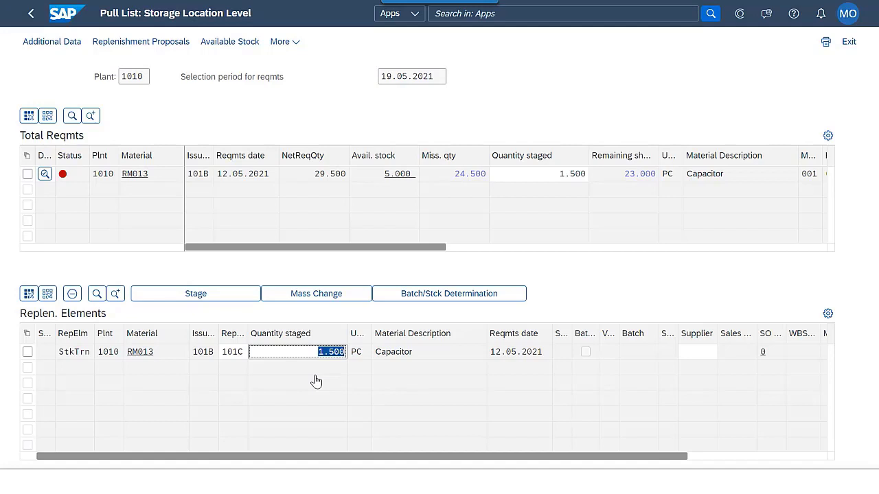
Step: Stage the RM013 stock transfer element and save the posting
{"action": "left_click", "coordinate": [25, 354]}
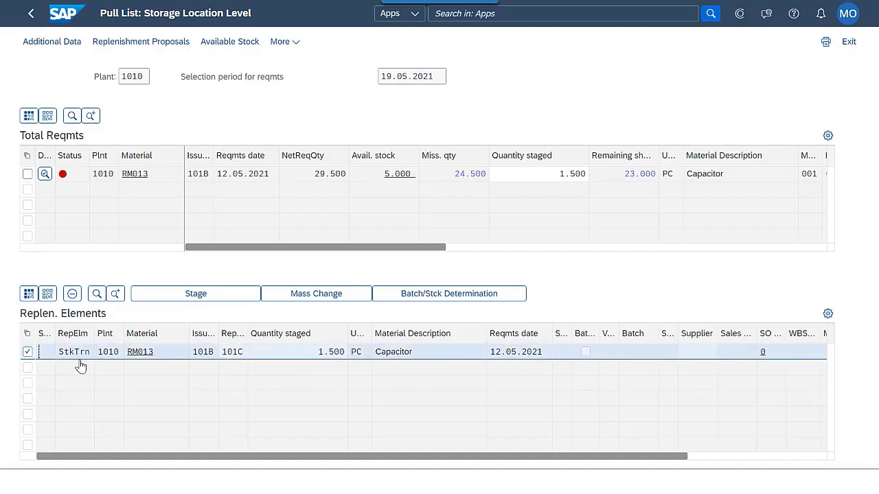
{"action": "left_click", "coordinate": [192, 297]}
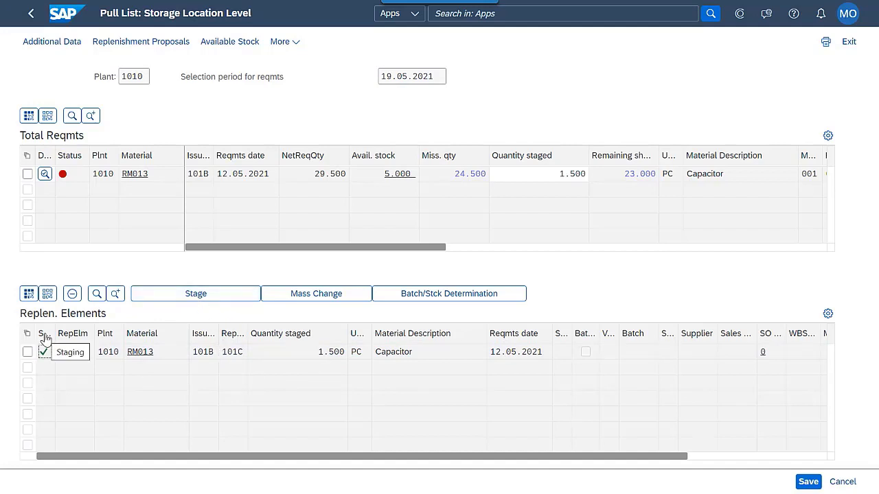
{"action": "mouse_move", "coordinate": [44, 356]}
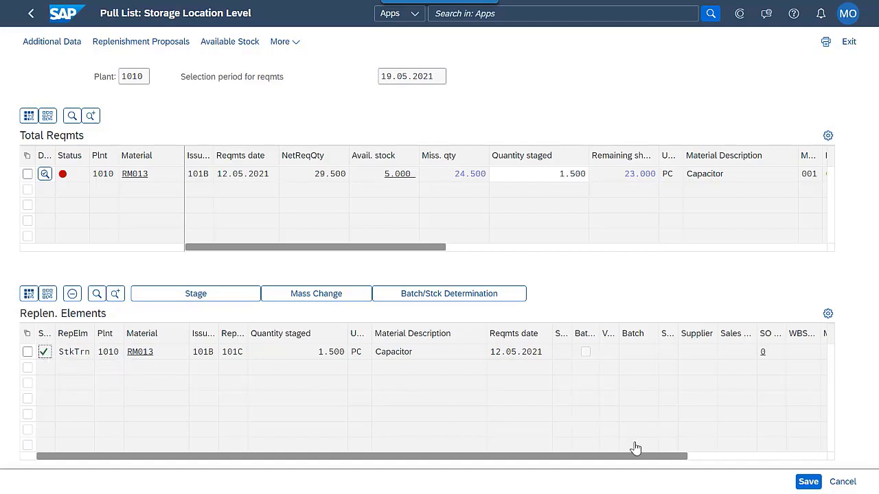
{"action": "left_click", "coordinate": [807, 482]}
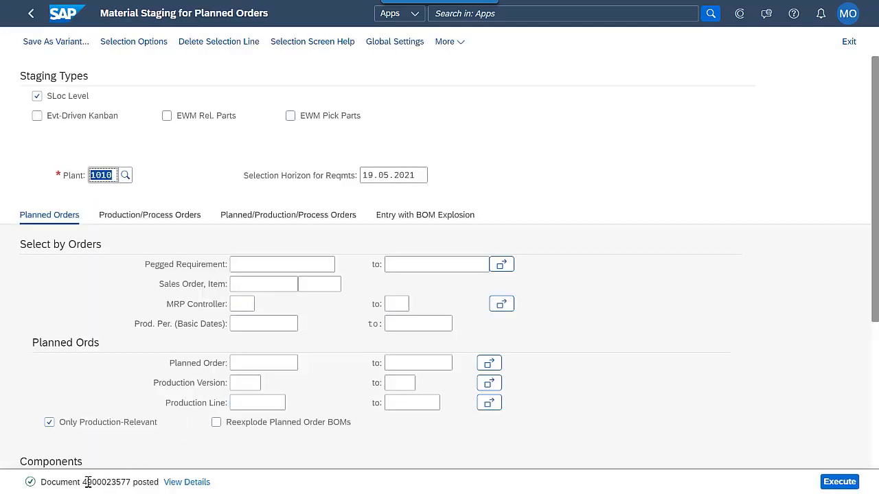
Step: Return to the home page and open the Manage Stock app by searching the apps for "manage stock"
{"action": "left_click", "coordinate": [68, 24]}
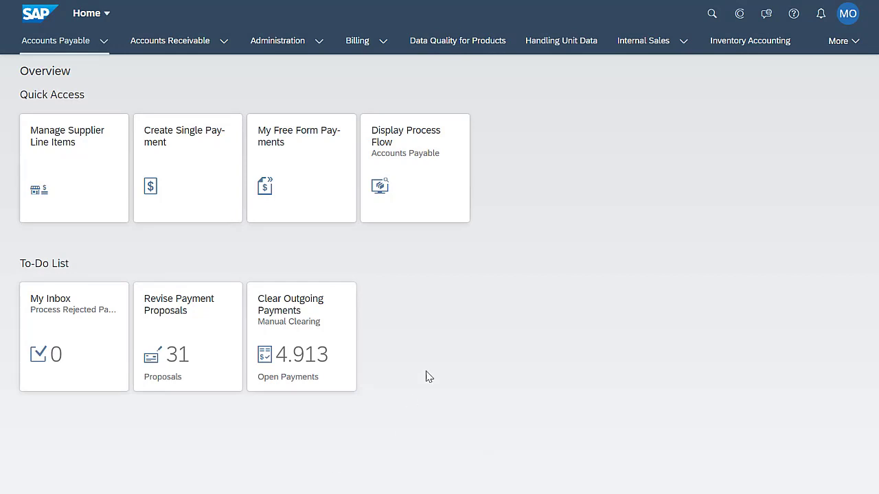
{"action": "left_click", "coordinate": [714, 15]}
{"action": "left_click", "coordinate": [416, 15]}
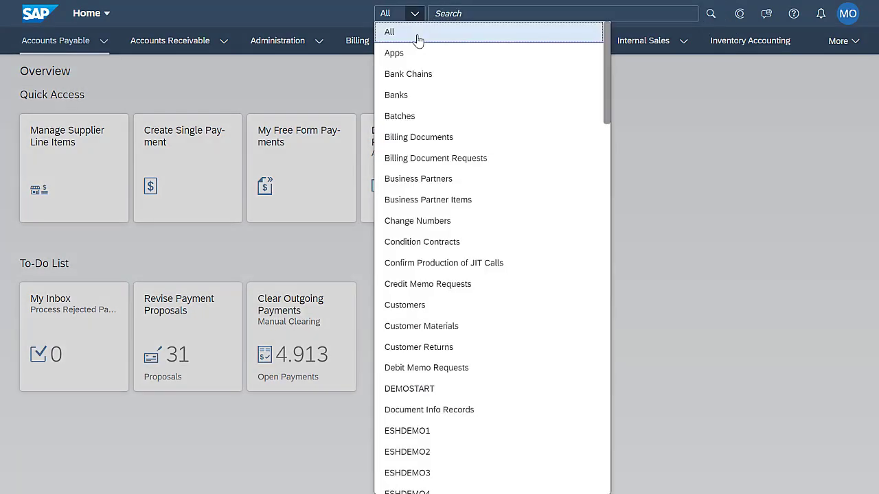
{"action": "left_click", "coordinate": [420, 52]}
{"action": "type", "text": "manage stock"}
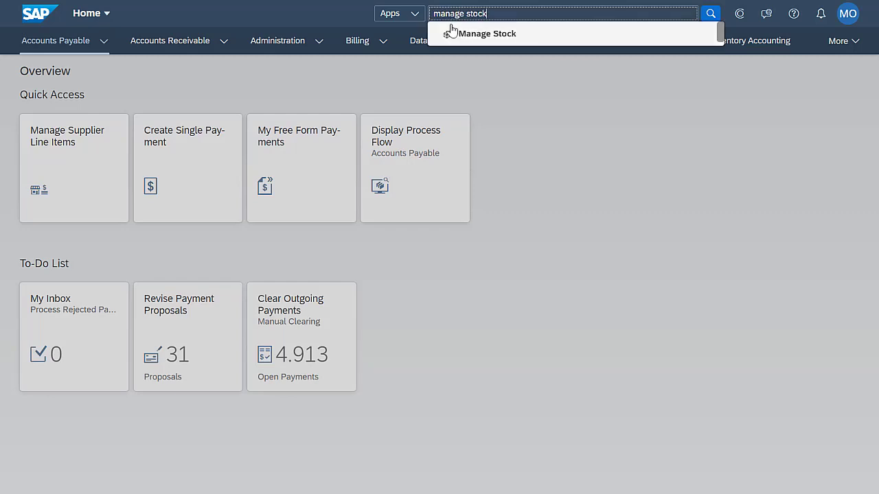
{"action": "left_click", "coordinate": [458, 33]}
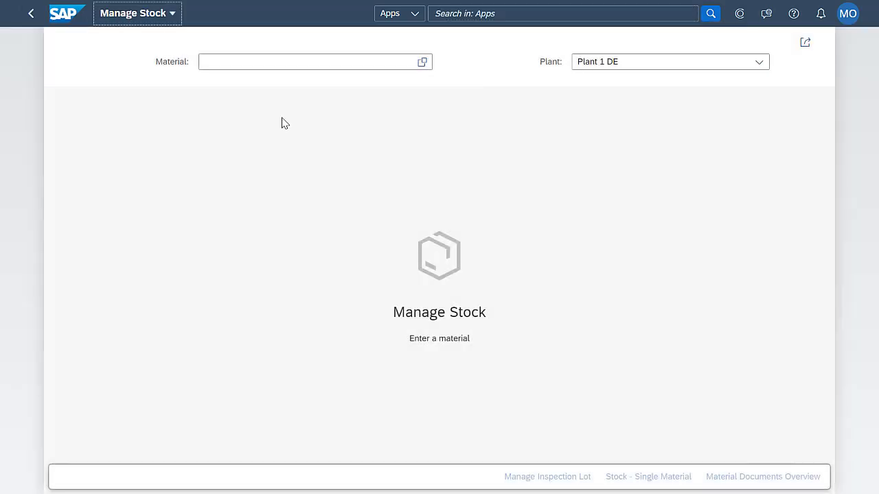
Step: Display the stock of material RM013 by storage location in Plant 1 DE
{"action": "left_click", "coordinate": [251, 62]}
{"action": "type", "text": "RM"}
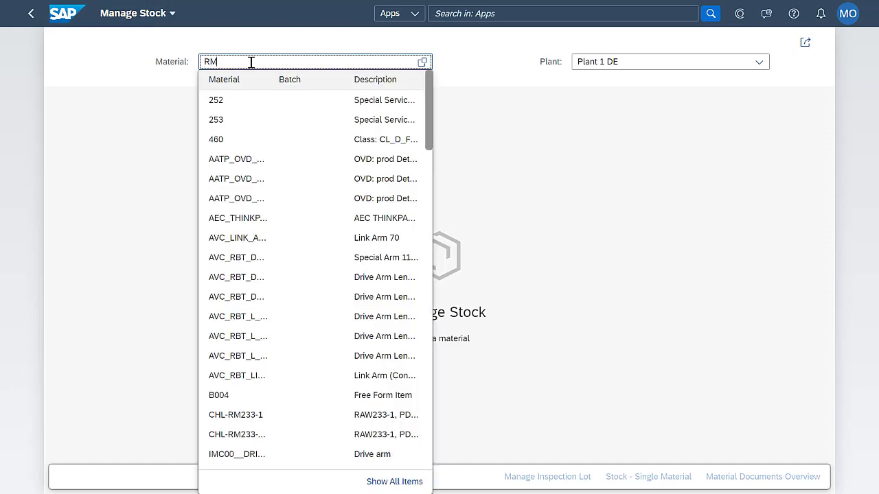
{"action": "type", "text": "013"}
{"action": "key", "text": "Return"}
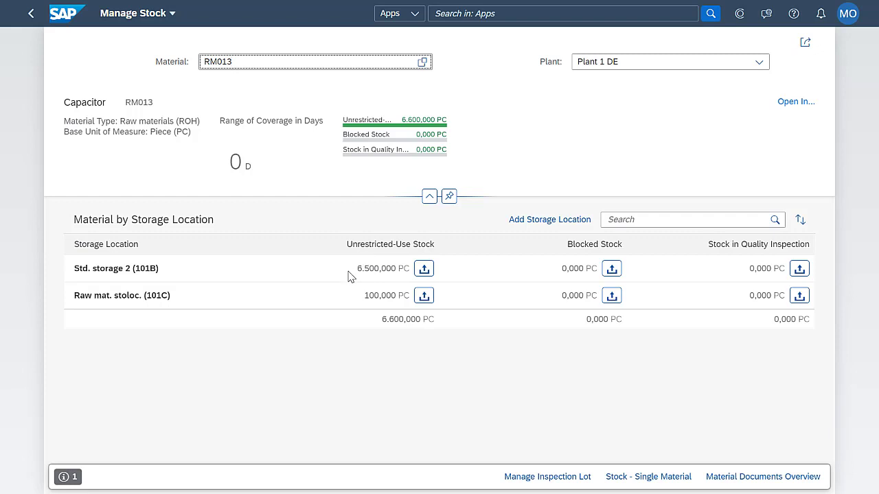
Step: Open the Material Documents Overview app by searching for "material doc"
{"action": "left_click", "coordinate": [495, 13]}
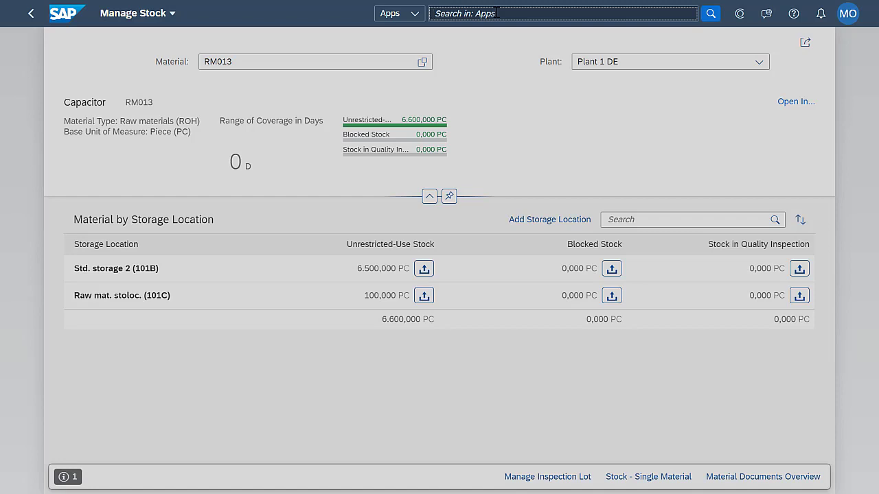
{"action": "type", "text": "material doc"}
{"action": "left_click", "coordinate": [489, 35]}
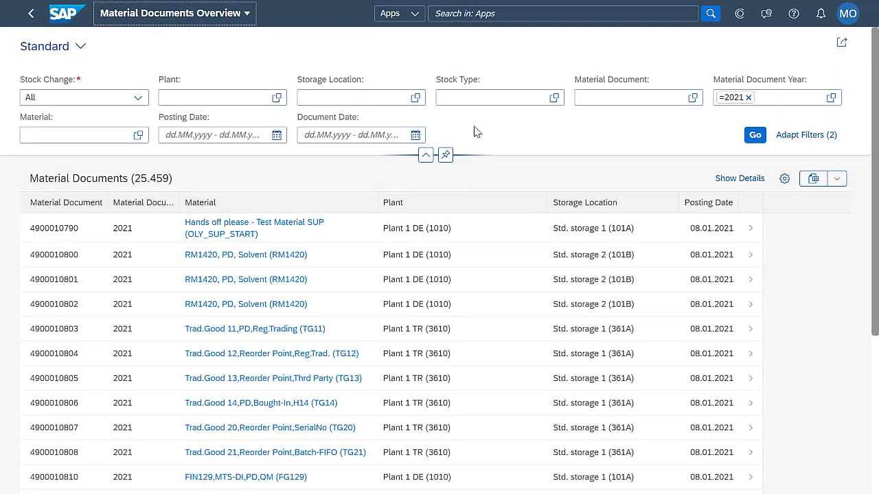
Step: Filter the material documents by the recently used document number for 2021 and open the RM013 document's details
{"action": "left_click", "coordinate": [594, 96]}
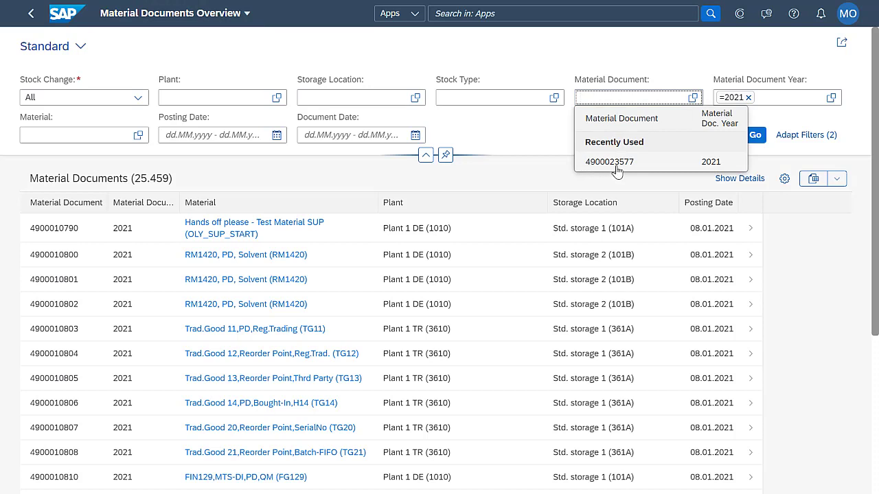
{"action": "left_click", "coordinate": [630, 170]}
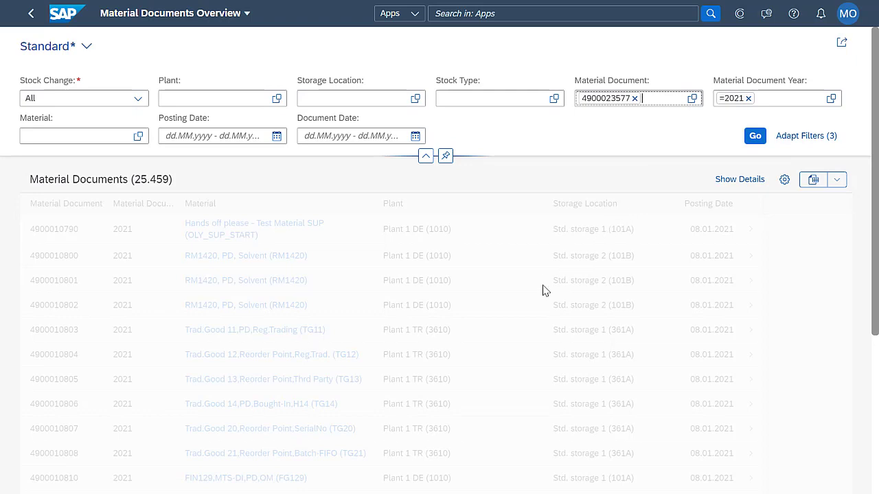
{"action": "left_click", "coordinate": [753, 138]}
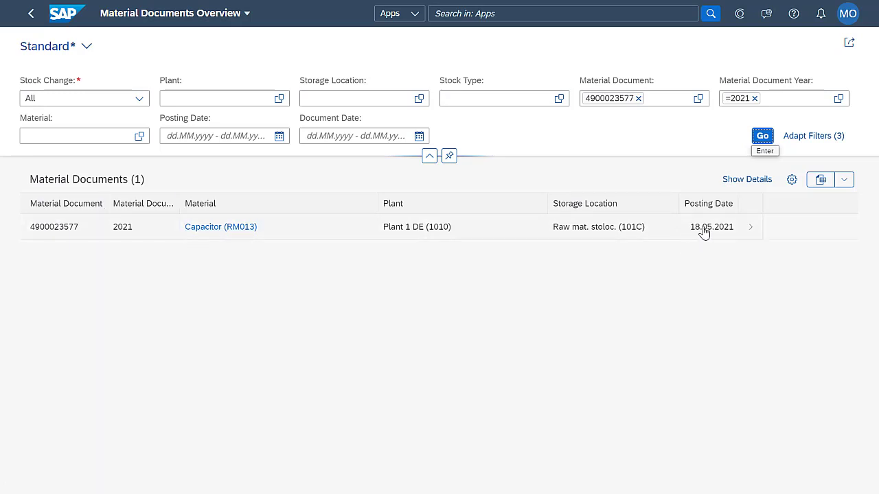
{"action": "left_click", "coordinate": [752, 234]}
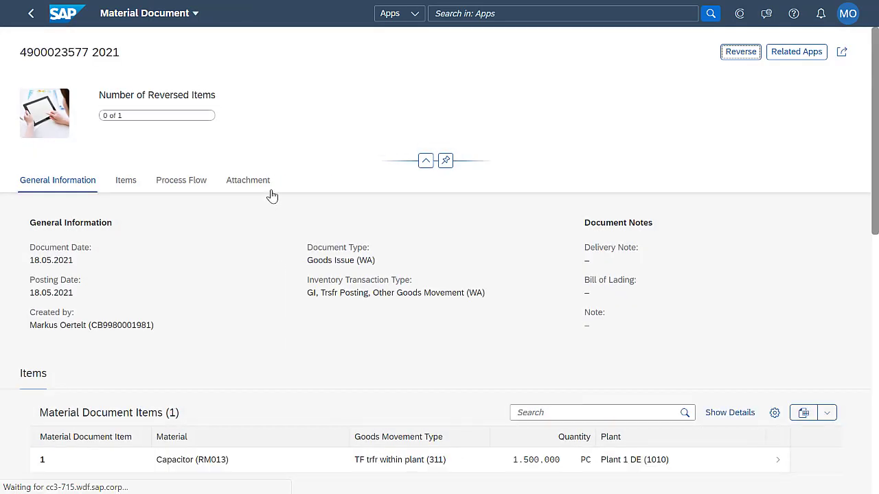
Step: Examine the material document's process flow between issuing and receiving stock, and return to the home page
{"action": "left_click", "coordinate": [201, 186]}
{"action": "scroll", "coordinate": [318, 238], "scroll_direction": "down", "scroll_amount": 5}
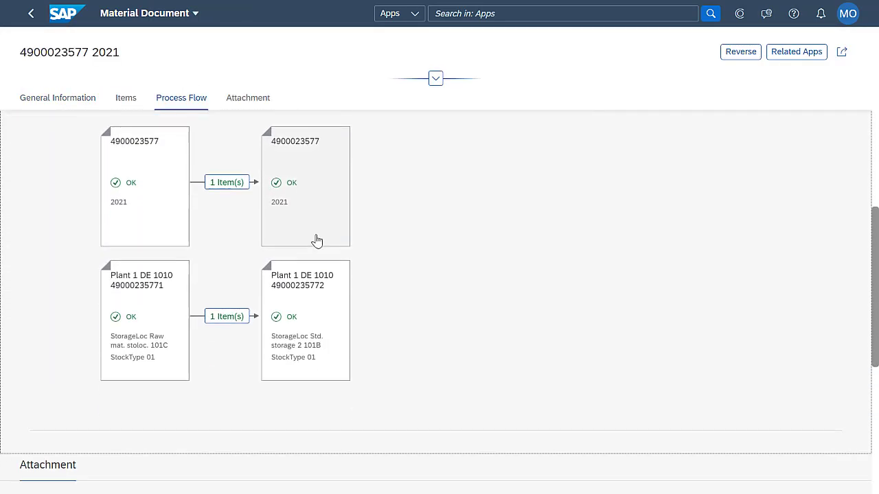
{"action": "scroll", "coordinate": [186, 226], "scroll_direction": "up", "scroll_amount": 1}
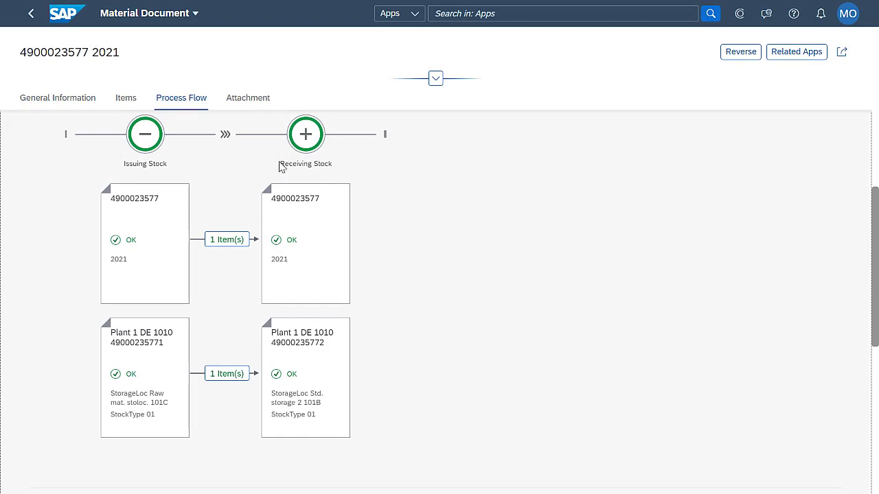
{"action": "scroll", "coordinate": [387, 257], "scroll_direction": "down", "scroll_amount": 1}
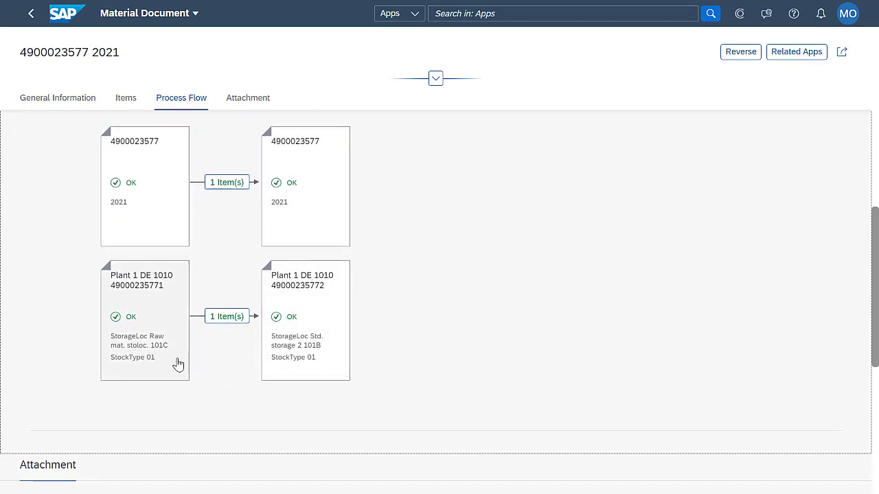
{"action": "left_click", "coordinate": [61, 14]}
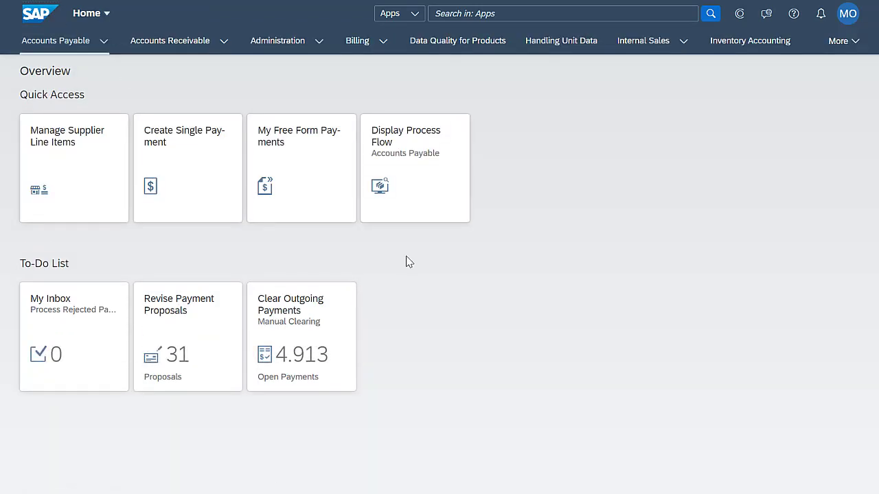